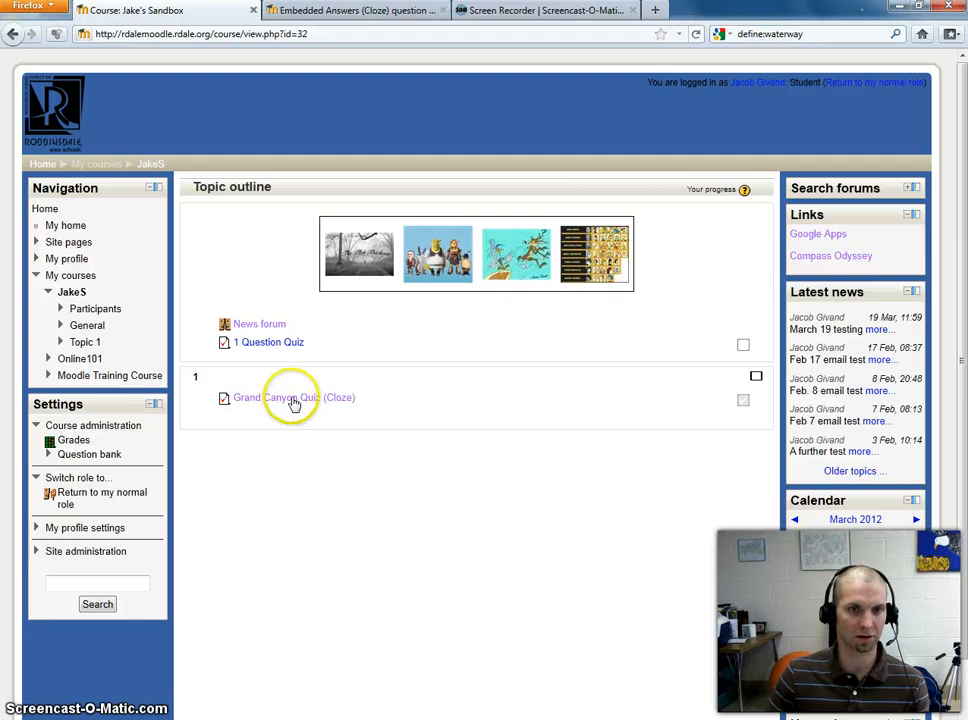
# - Continue the last attempt of the Grand Canyon Quiz (Cloze) and view the state choices in question 1
pyautogui.click(225, 289)
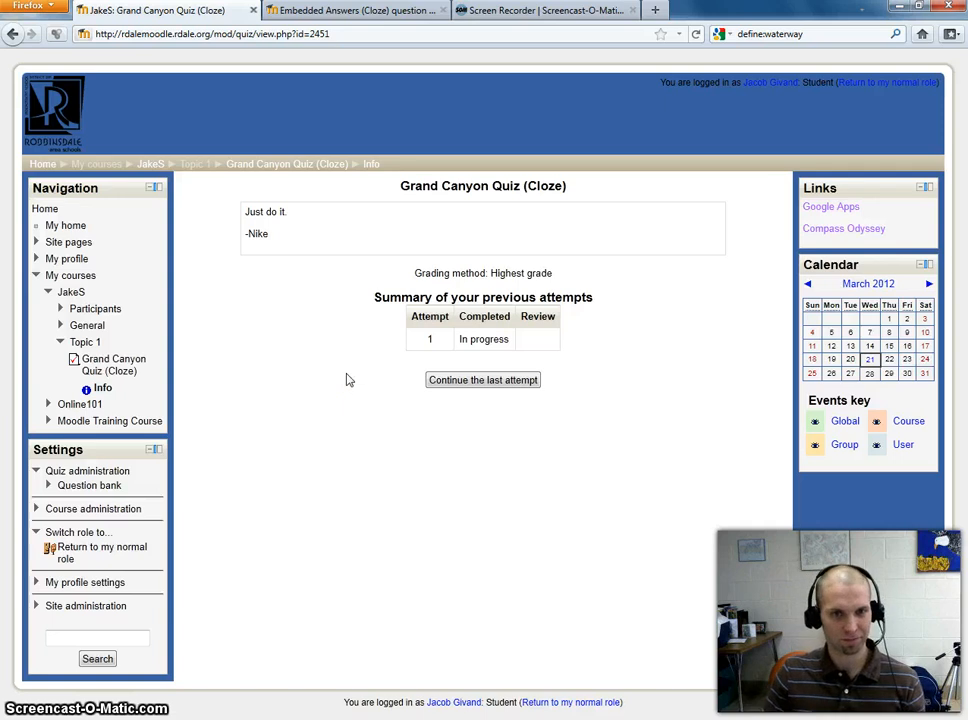
pyautogui.click(481, 384)
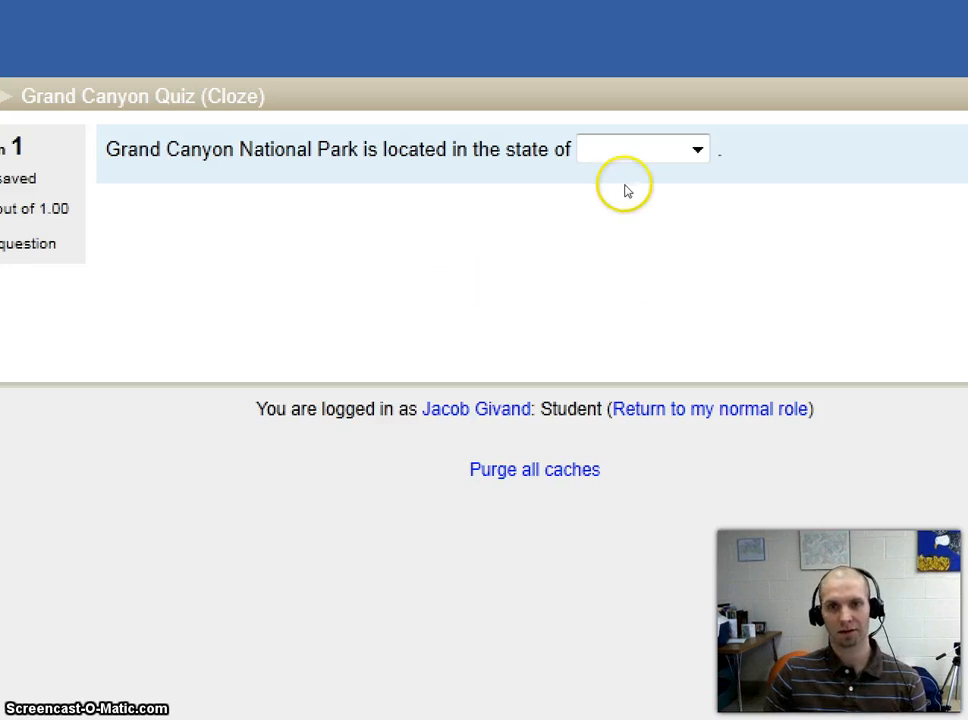
pyautogui.click(582, 152)
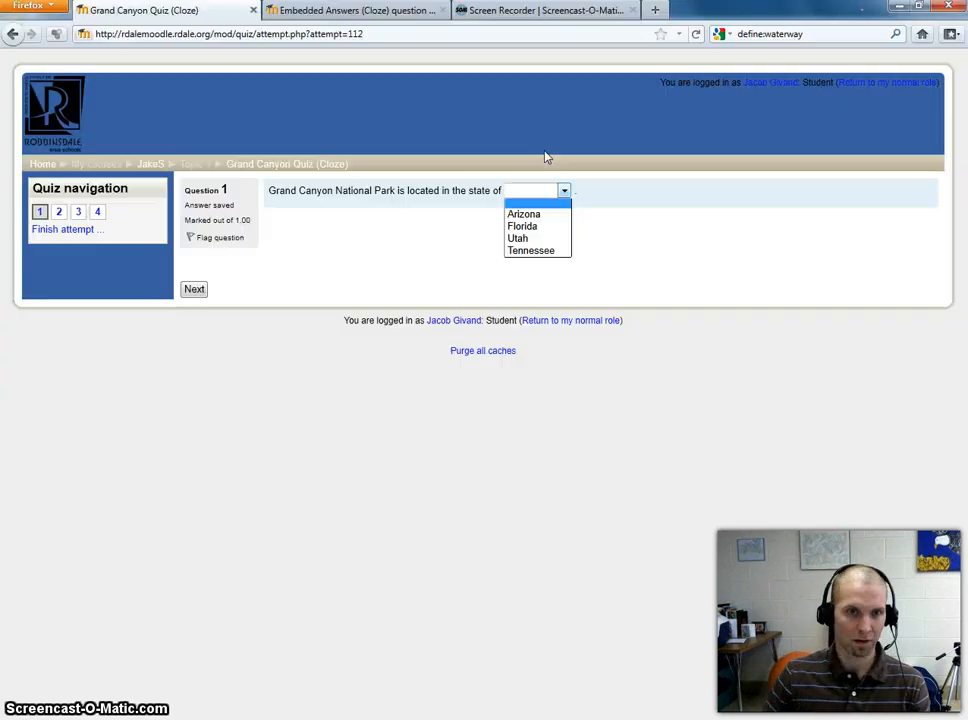
pyautogui.click(630, 233)
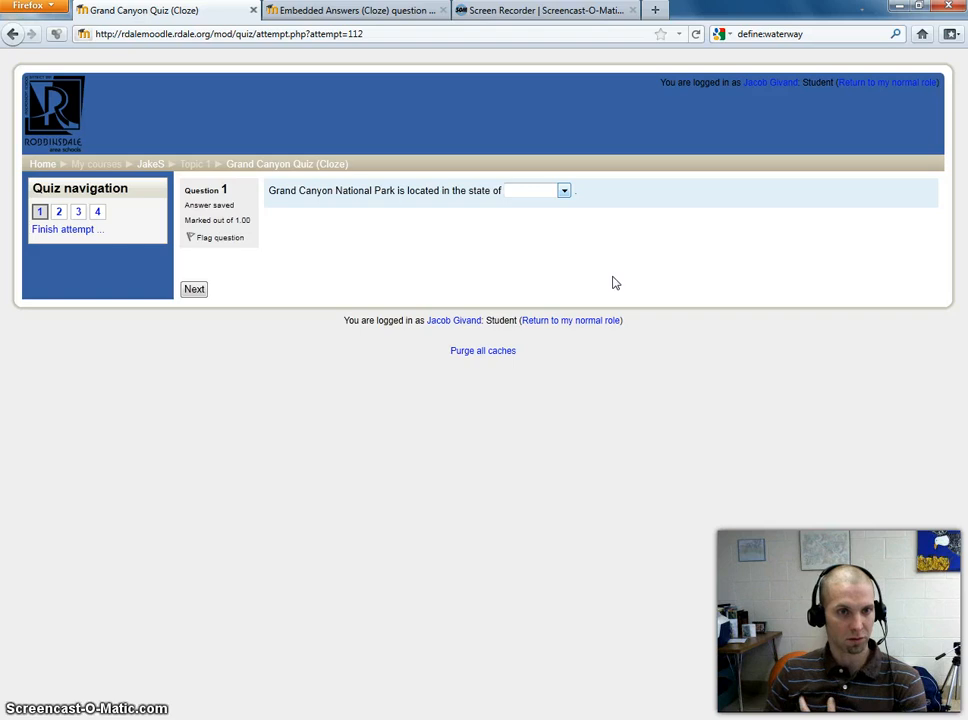
# - Go through quiz questions 2, 3 and 4, and view the state choices in question 4
pyautogui.click(60, 213)
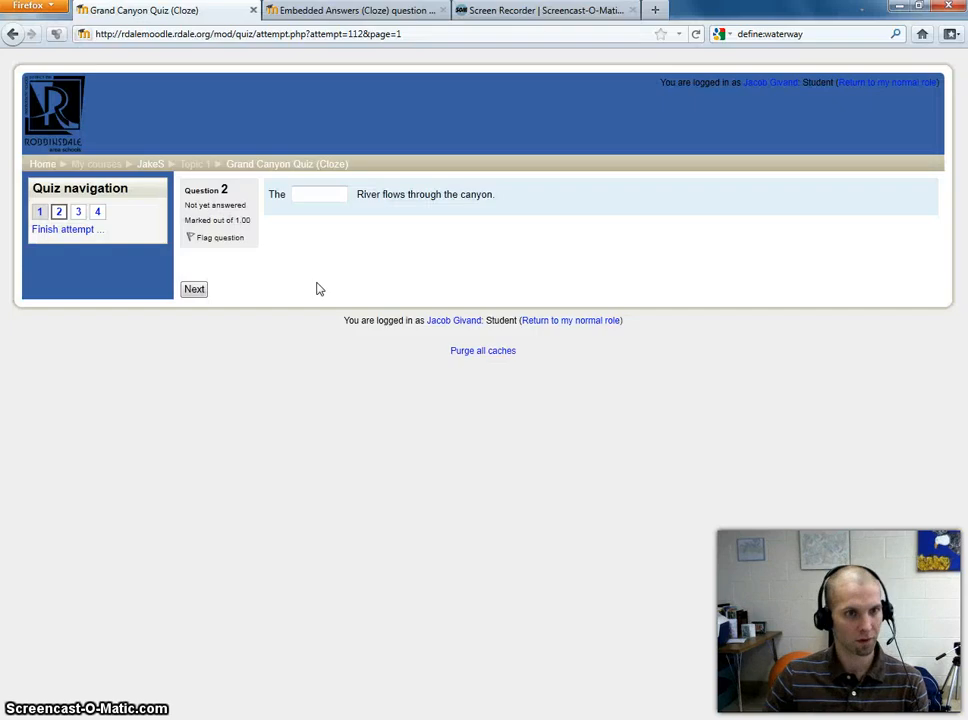
pyautogui.click(80, 213)
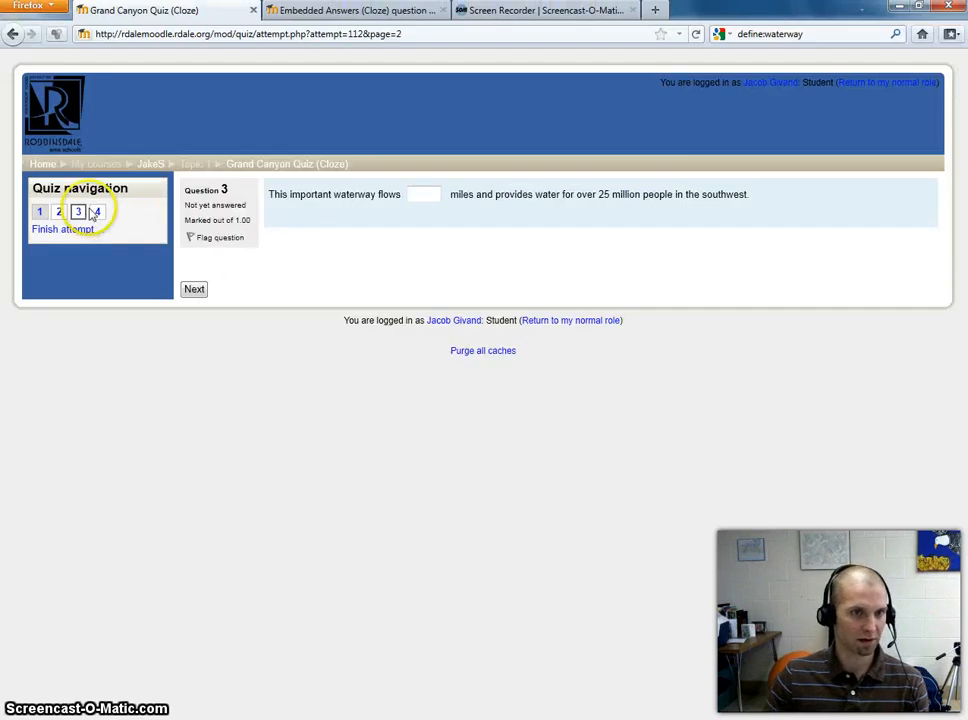
pyautogui.click(98, 214)
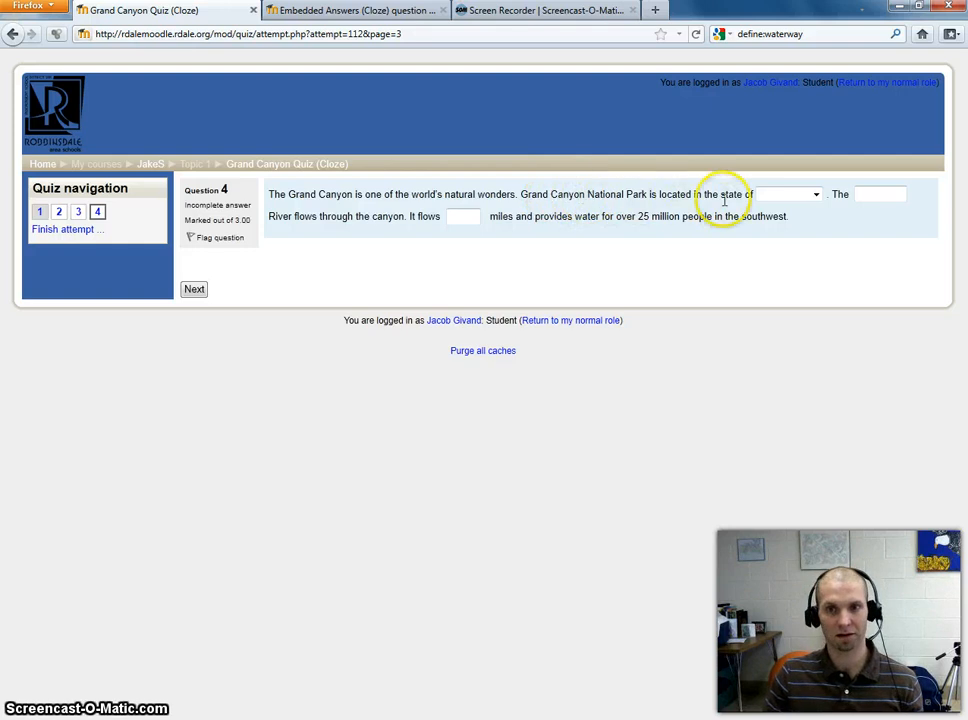
pyautogui.click(816, 196)
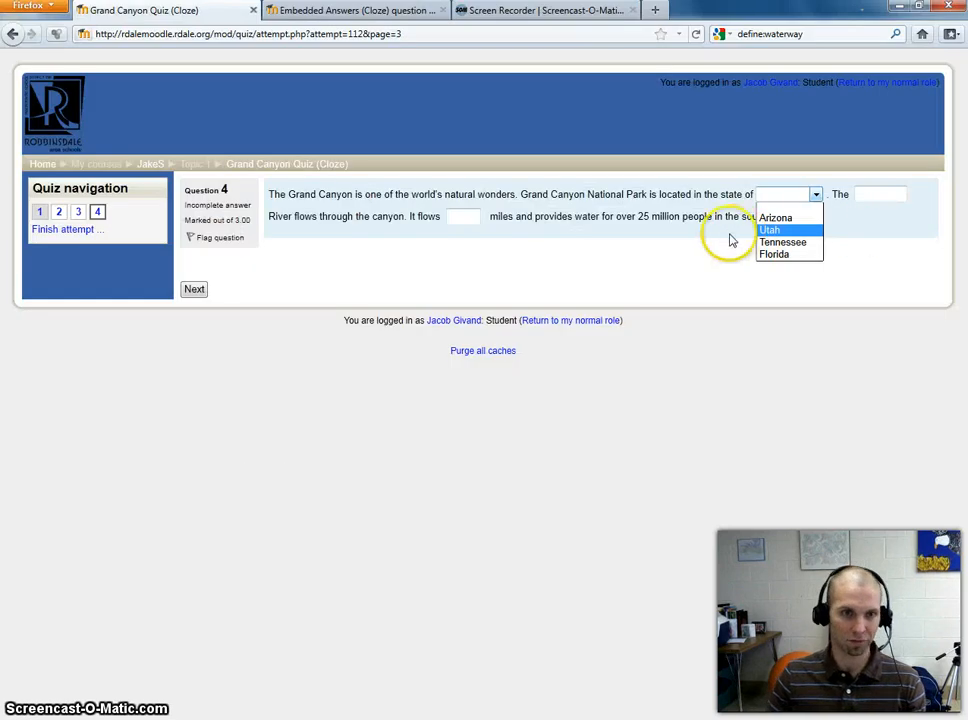
pyautogui.click(482, 283)
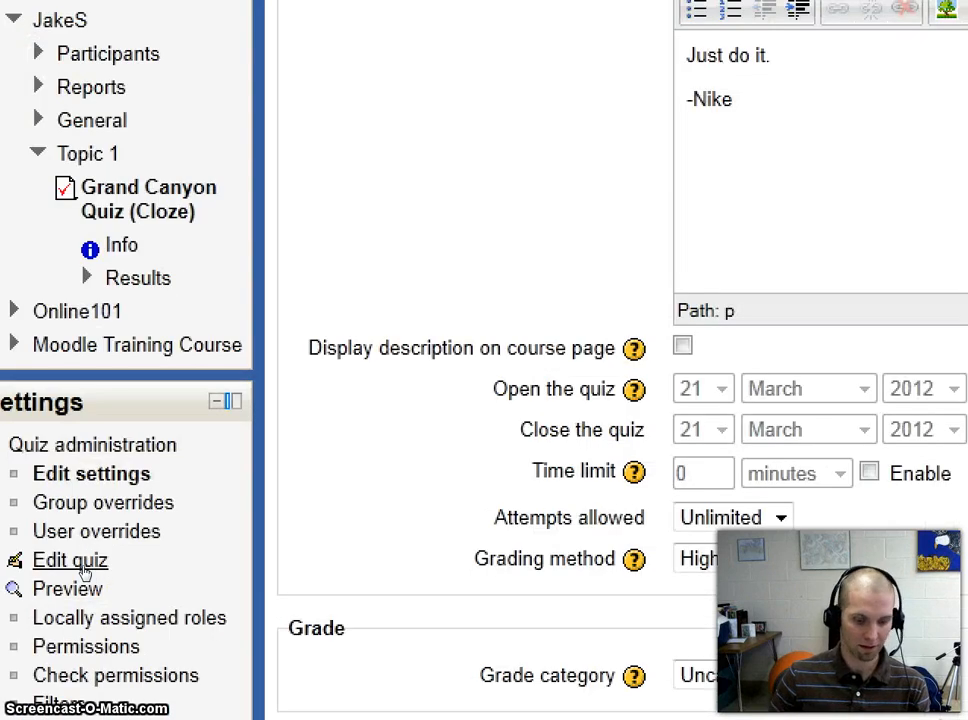
# - Open Cloze Multi Choice GC from the quiz's question list, then decode and verify its question text and review the answer breakdown
pyautogui.click(84, 568)
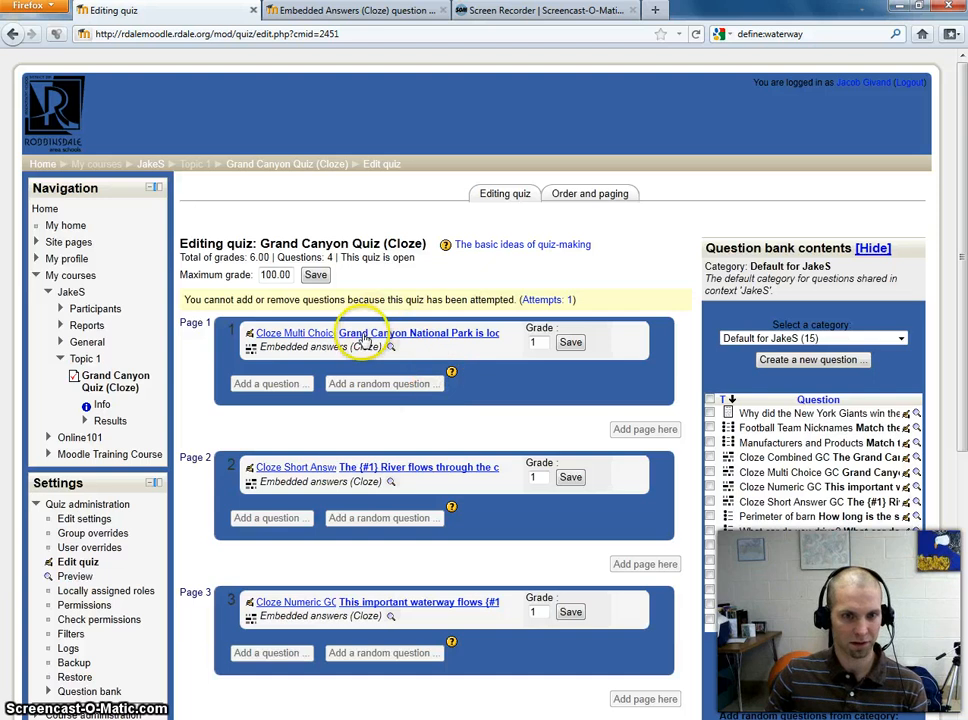
pyautogui.click(250, 335)
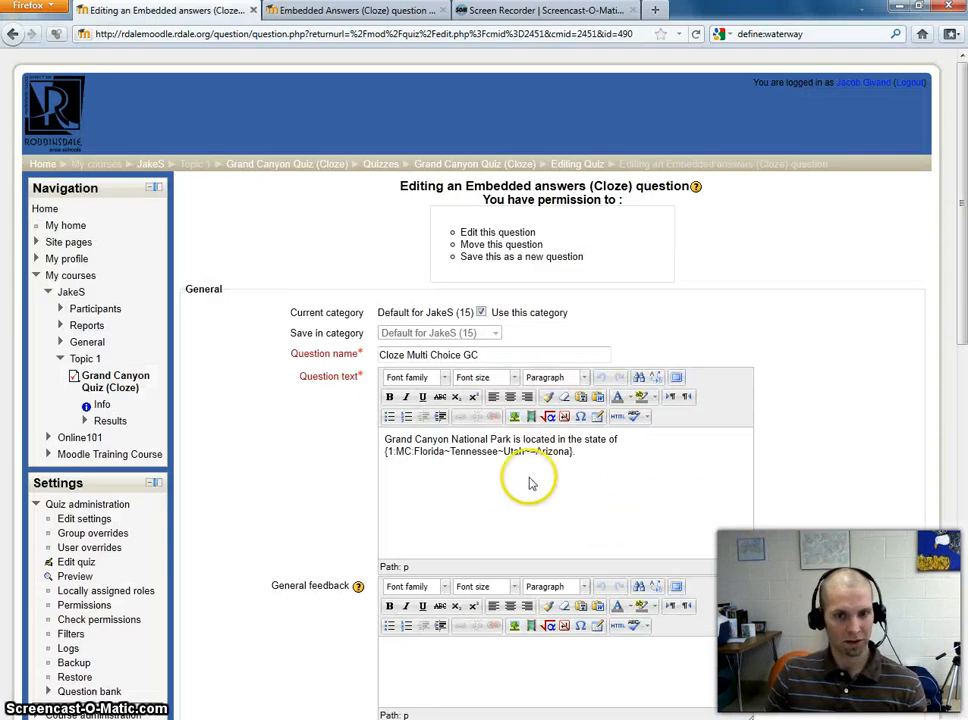
pyautogui.scroll(-5, 750, 547)
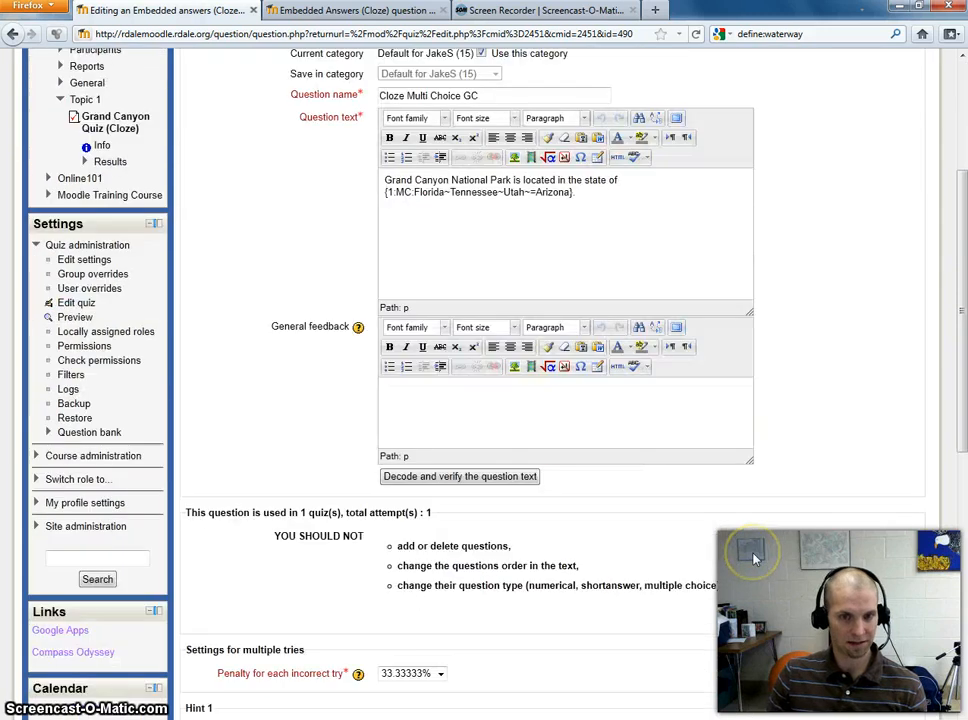
pyautogui.scroll(-2, 740, 557)
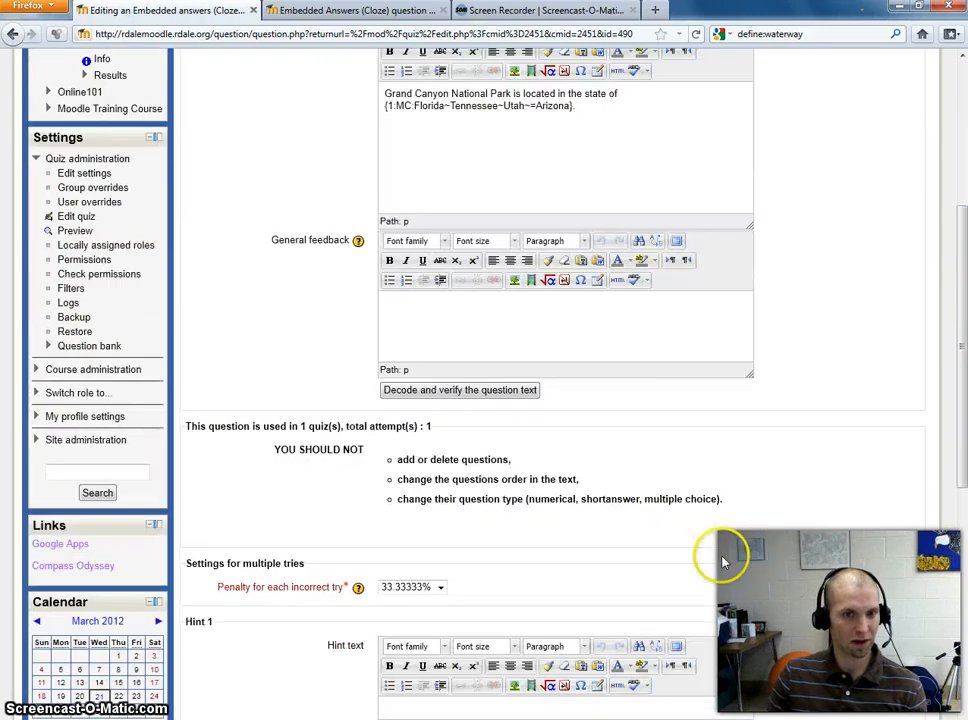
pyautogui.click(447, 391)
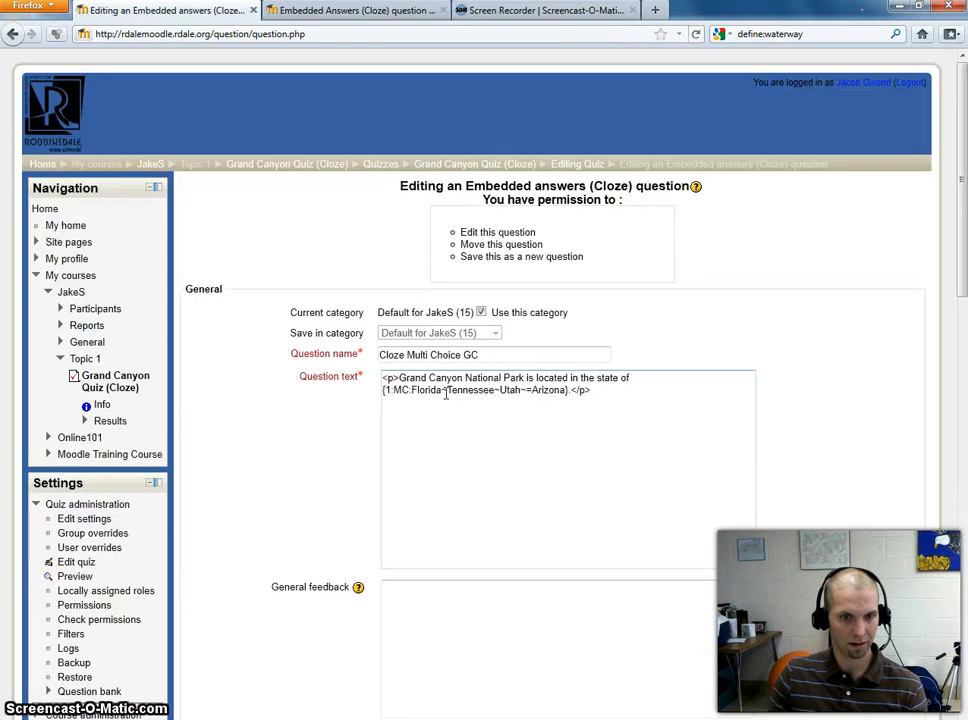
pyautogui.scroll(-6, 833, 525)
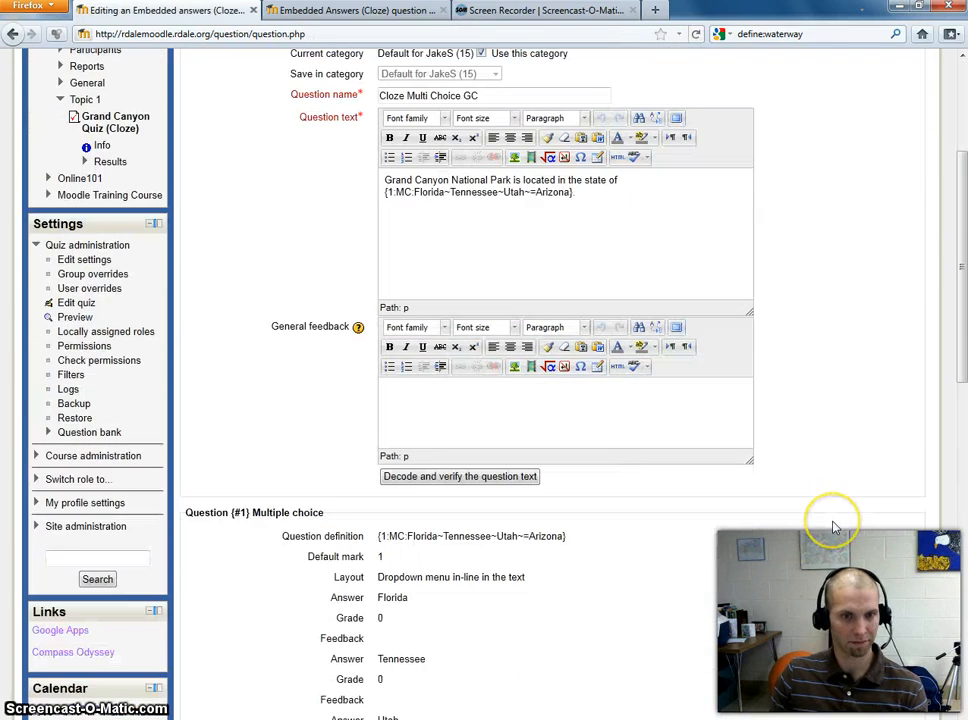
pyautogui.scroll(-2, 835, 527)
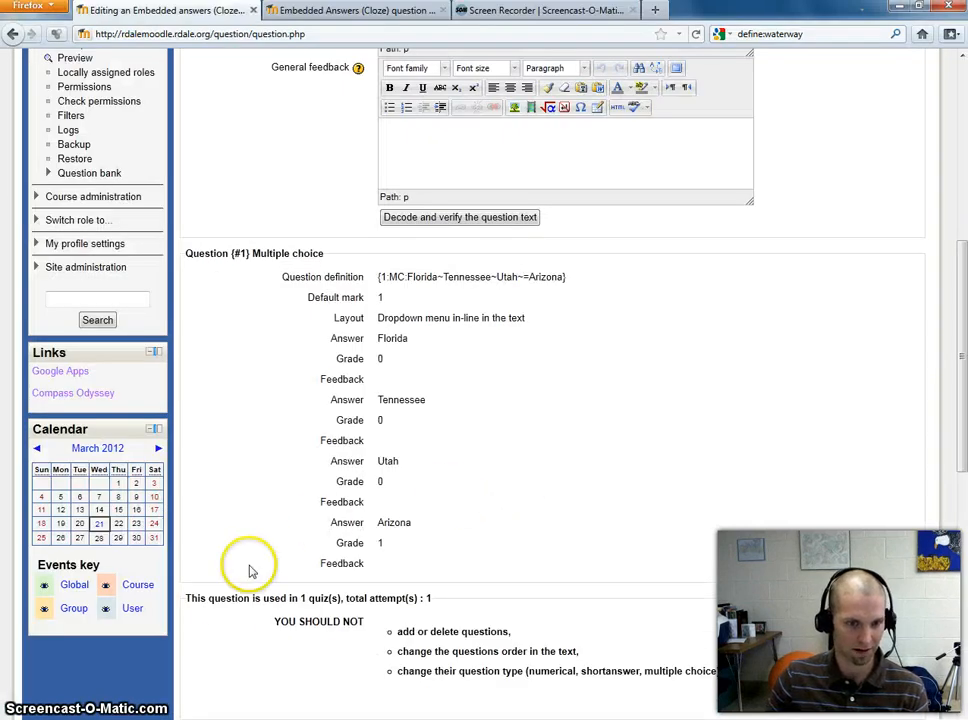
pyautogui.scroll(5, 480, 470)
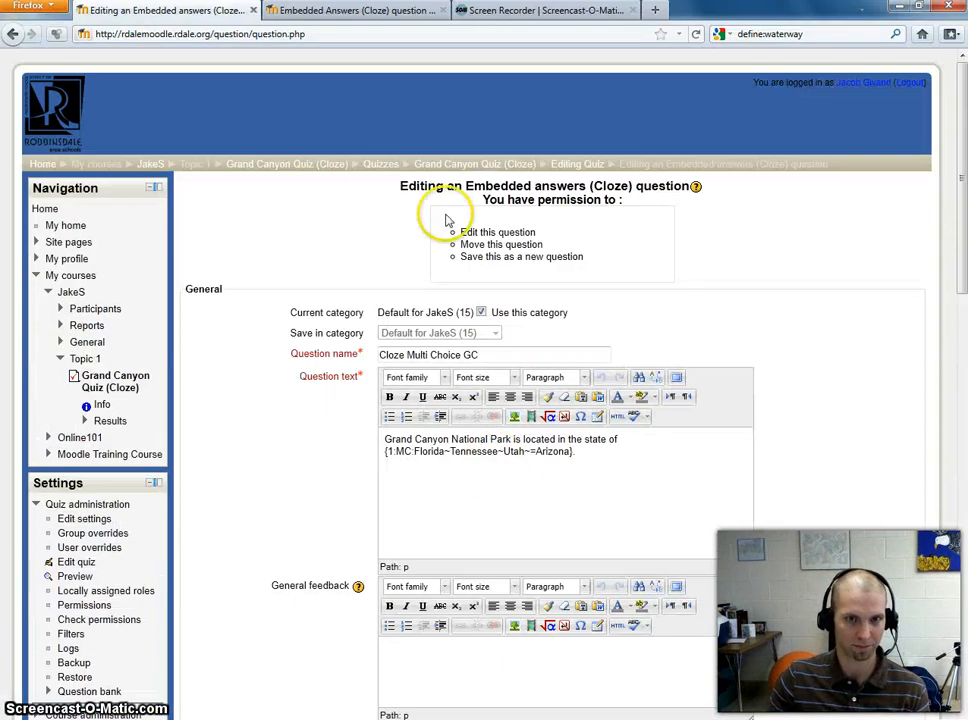
# - Return to the quiz's question list and open the Cloze Short Answer GC question for editing
pyautogui.click(12, 35)
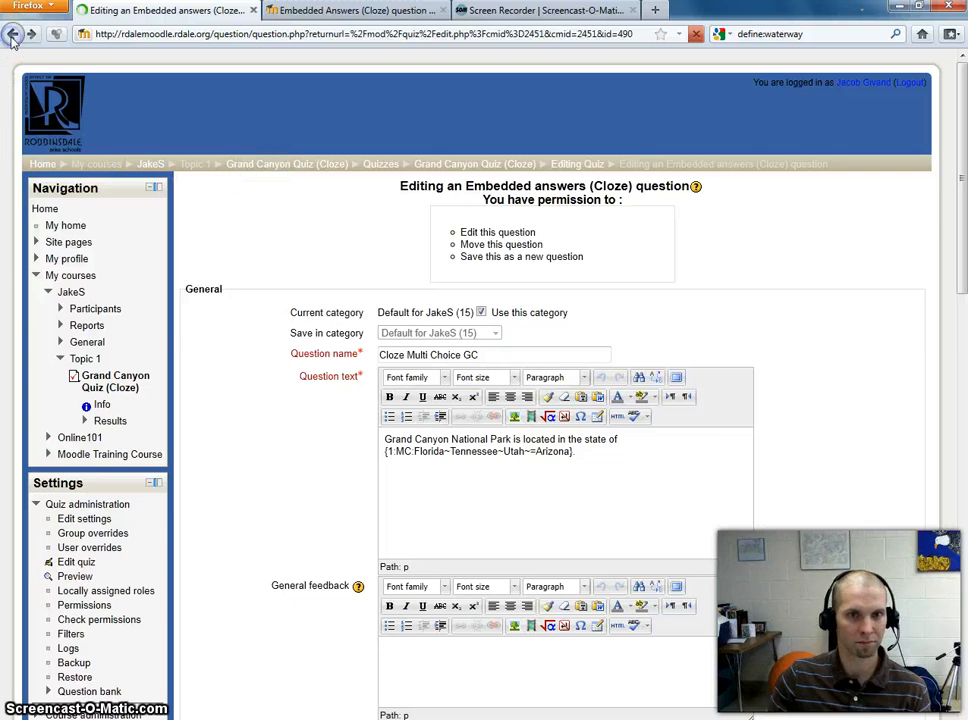
pyautogui.click(12, 35)
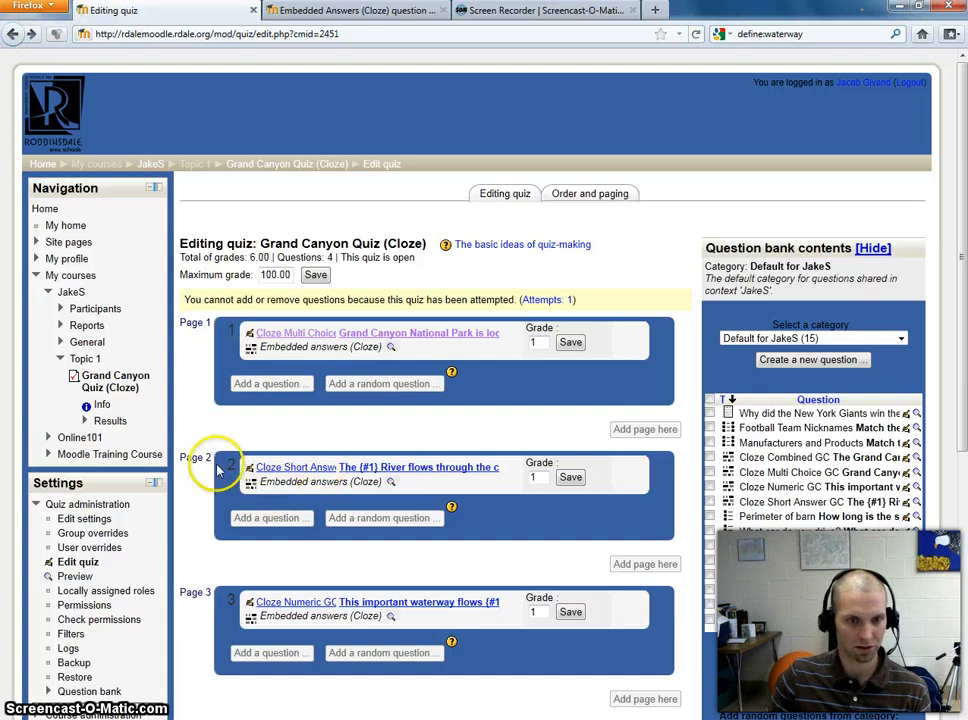
pyautogui.click(250, 469)
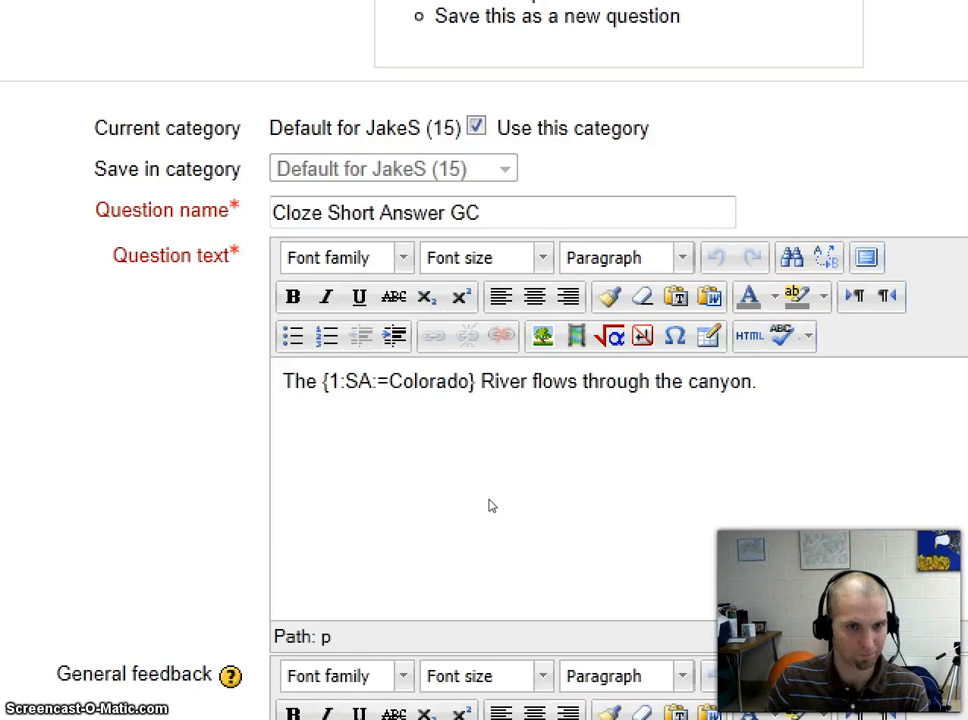
pyautogui.click(451, 507)
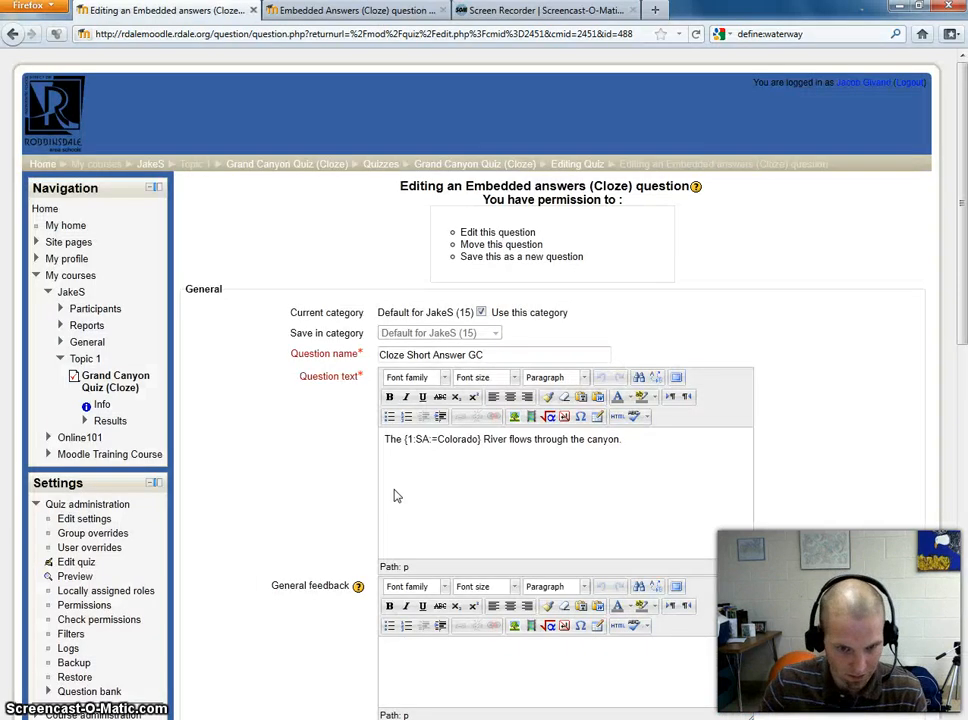
# - Decode and verify the Cloze Short Answer GC question text and review its answer, grade and case sensitivity
pyautogui.scroll(-5, 830, 510)
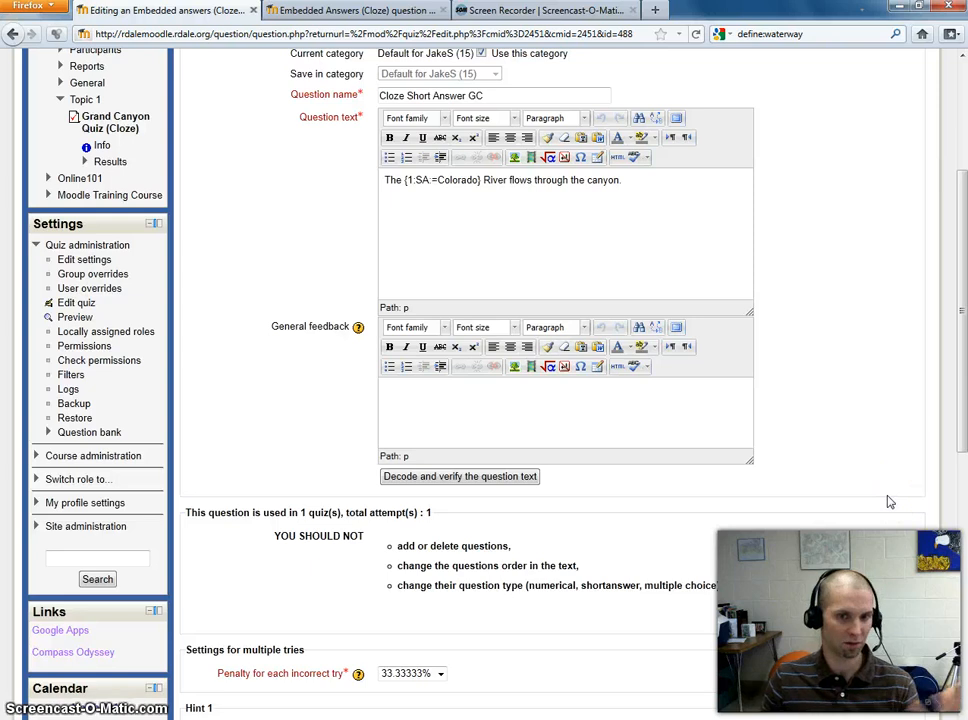
pyautogui.click(449, 477)
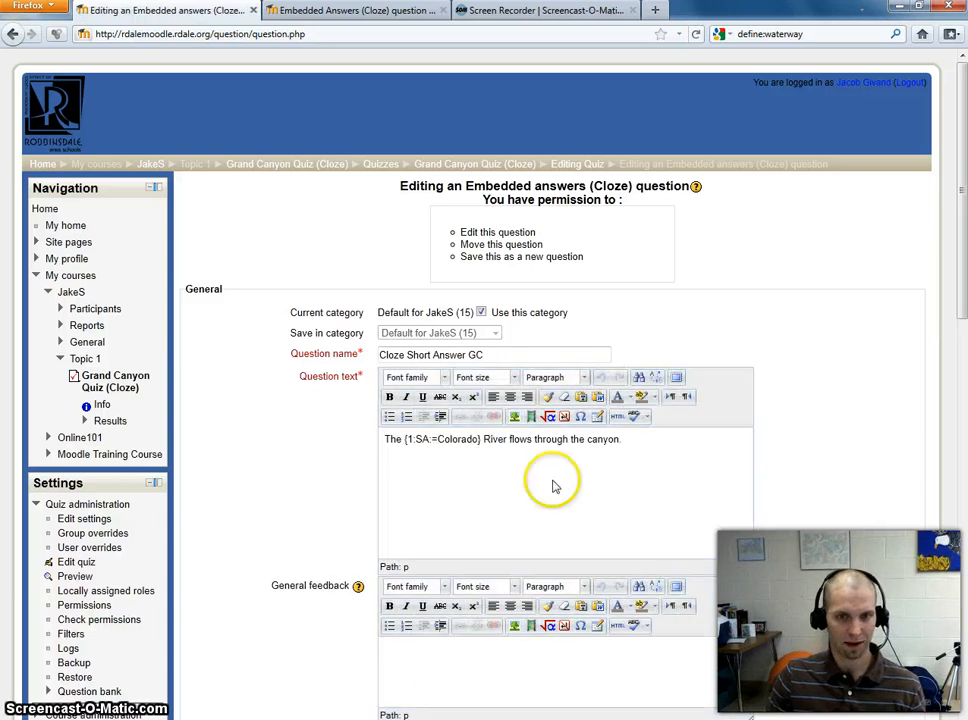
pyautogui.scroll(-5, 860, 505)
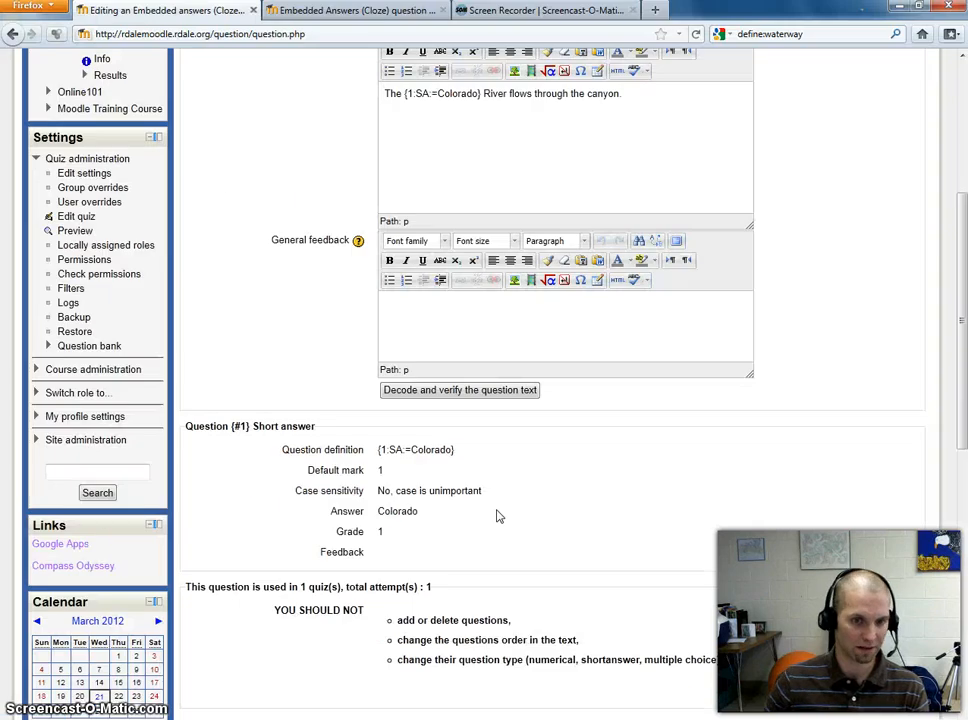
pyautogui.scroll(5, 629, 424)
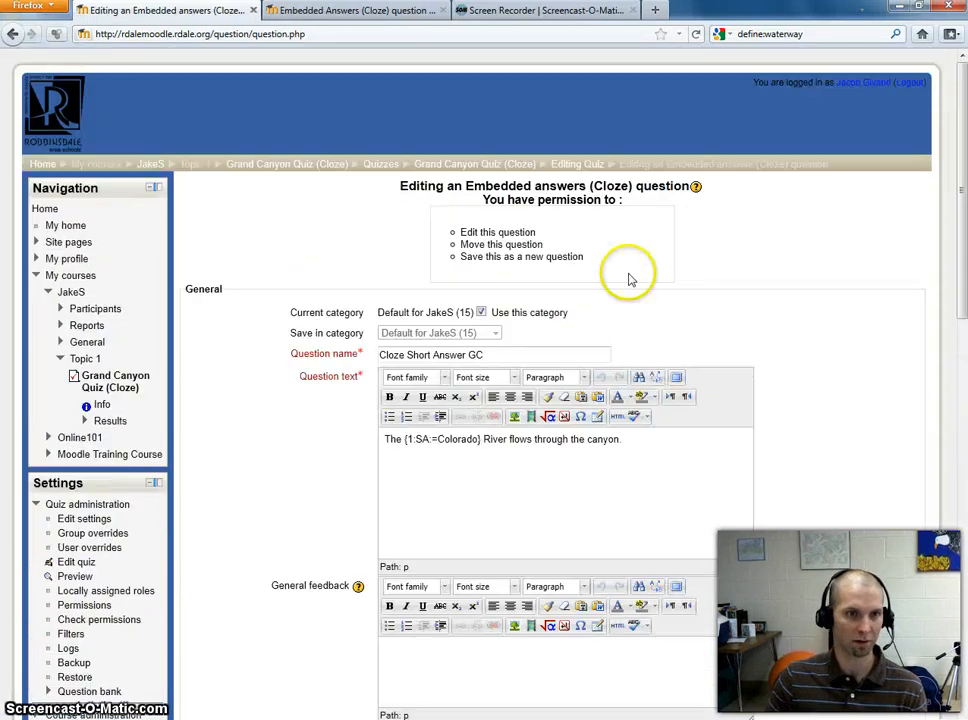
# - Return to the quiz's question list and open the Cloze Numeric GC question for editing
pyautogui.click(12, 34)
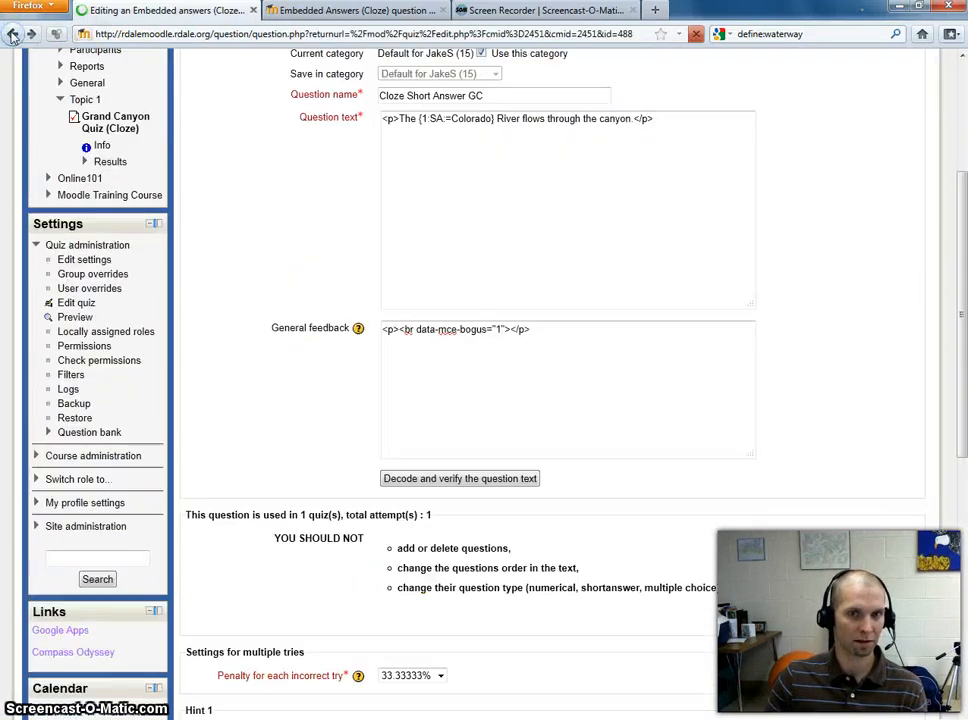
pyautogui.click(12, 34)
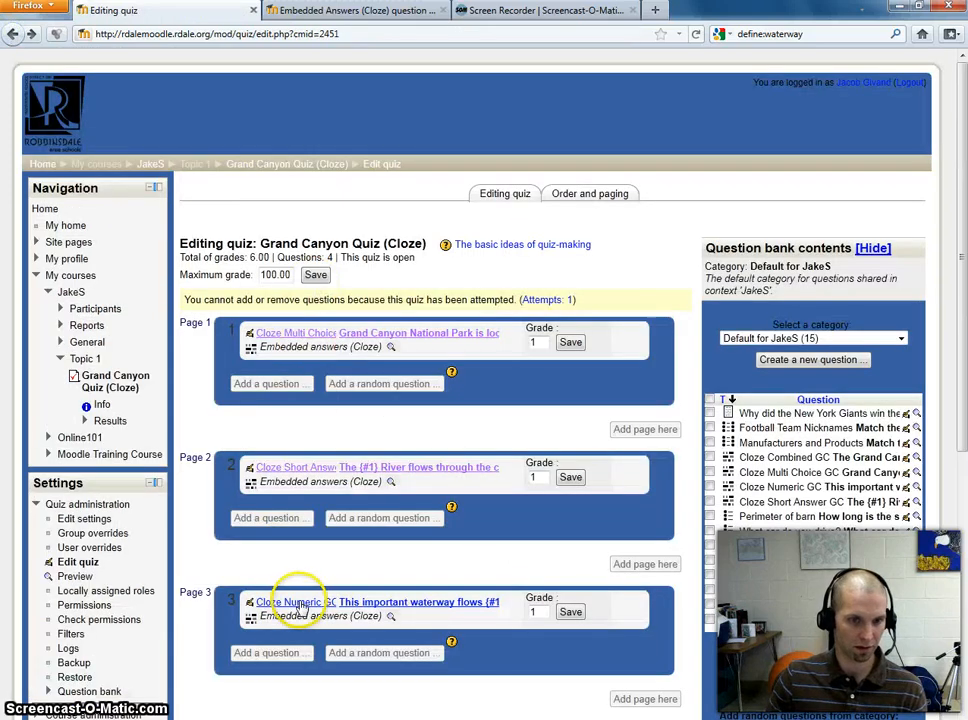
pyautogui.click(251, 605)
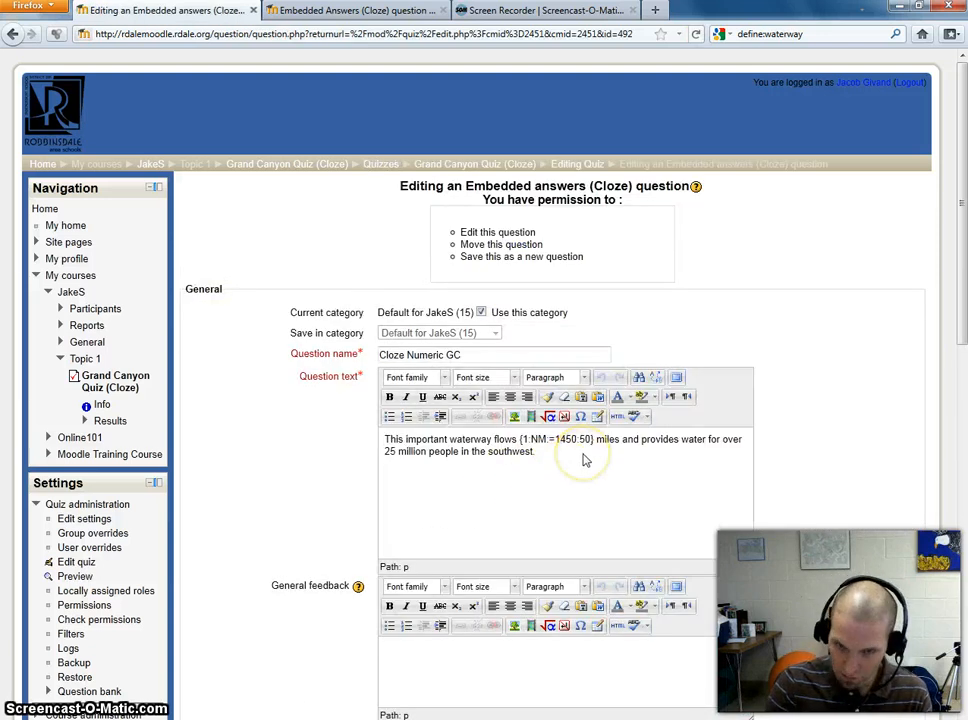
pyautogui.press('super')
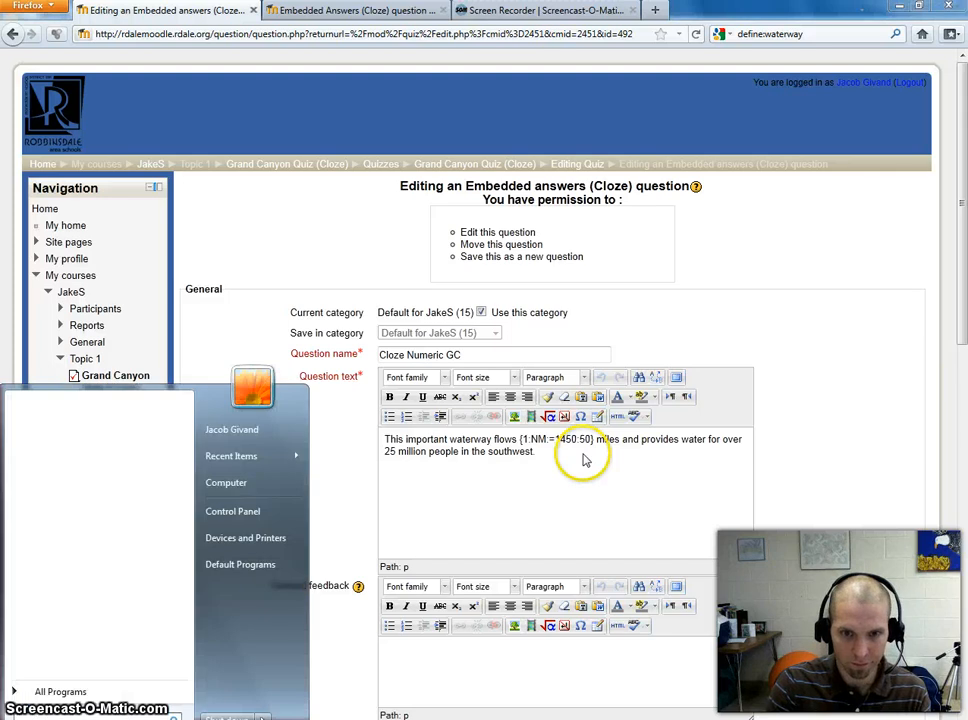
pyautogui.click(629, 513)
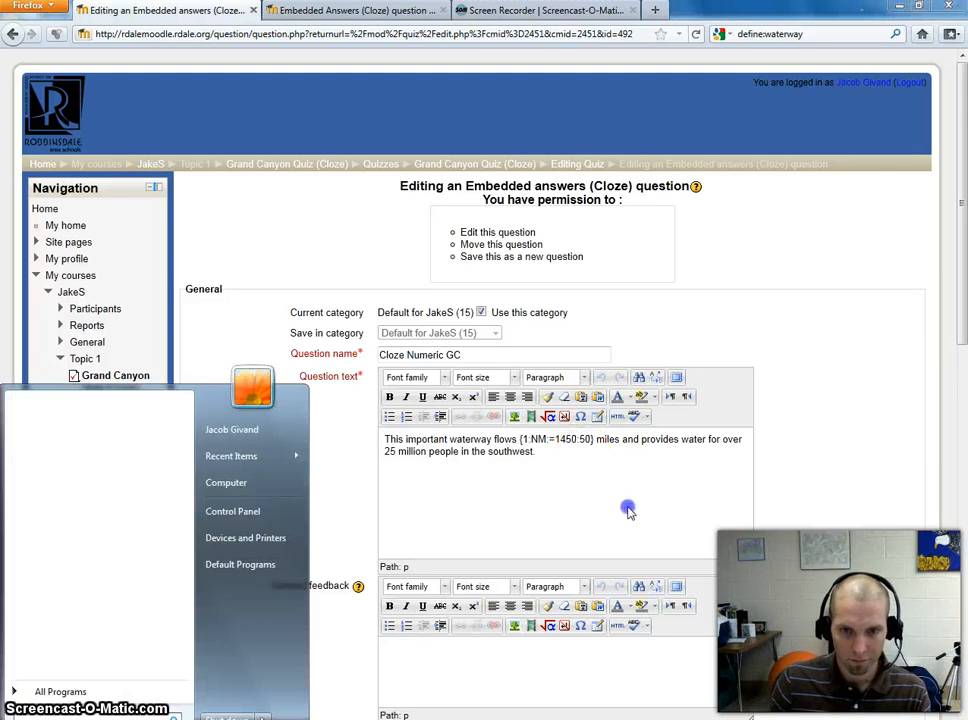
pyautogui.press('Return')
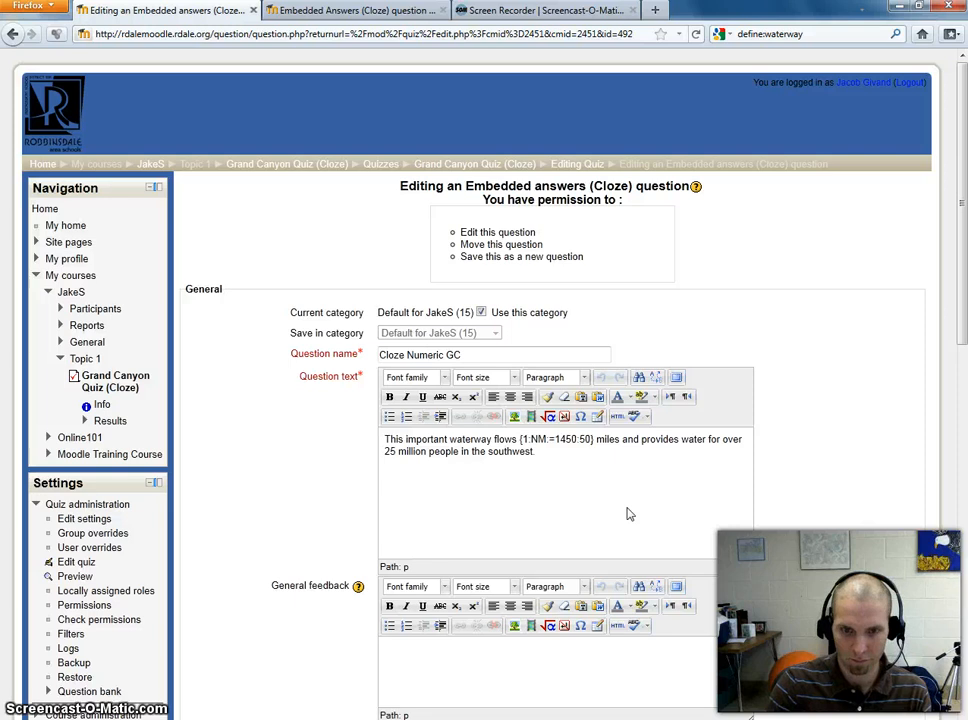
# - Decode and verify the Cloze Numeric GC question text and review its answer, accepted error and grade
pyautogui.hotkey('ctrl', '+')
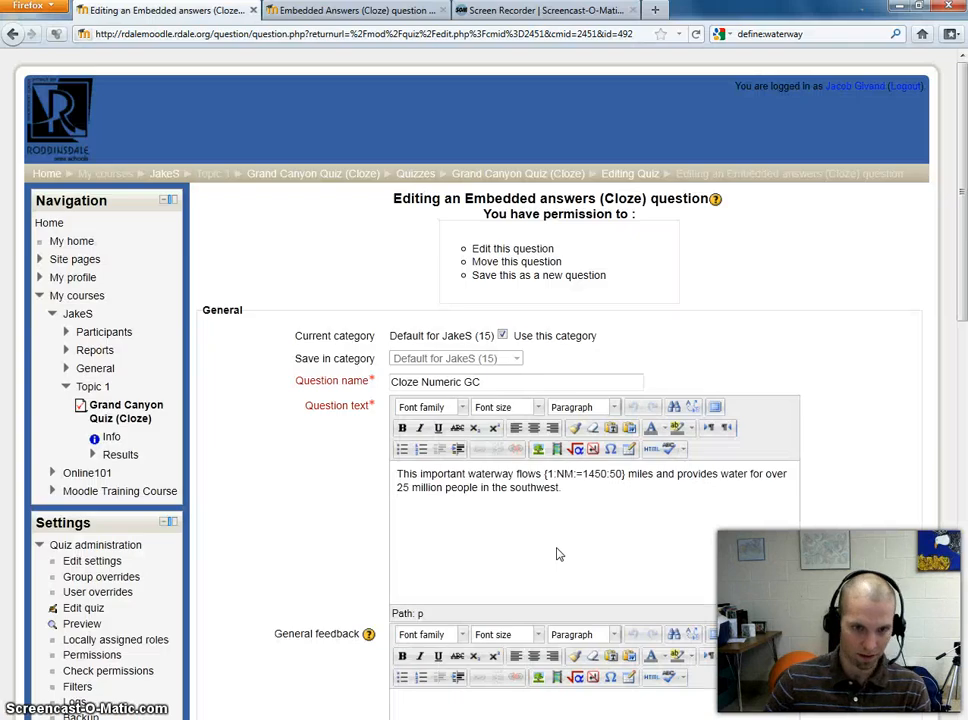
pyautogui.scroll(-3, 492, 683)
pyautogui.scroll(-4, 684, 619)
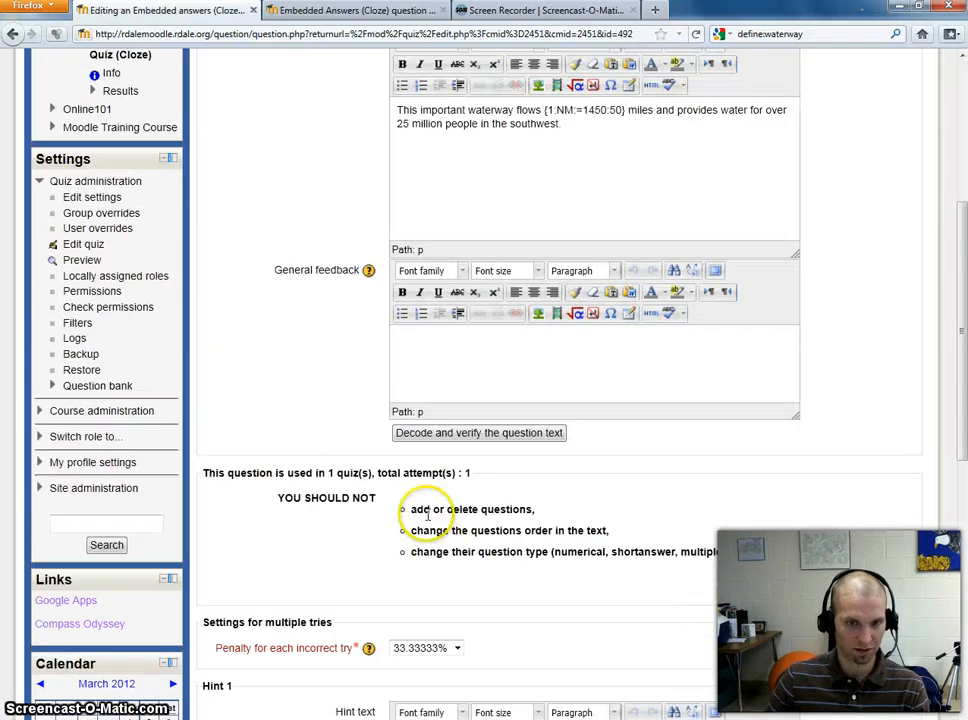
pyautogui.click(490, 433)
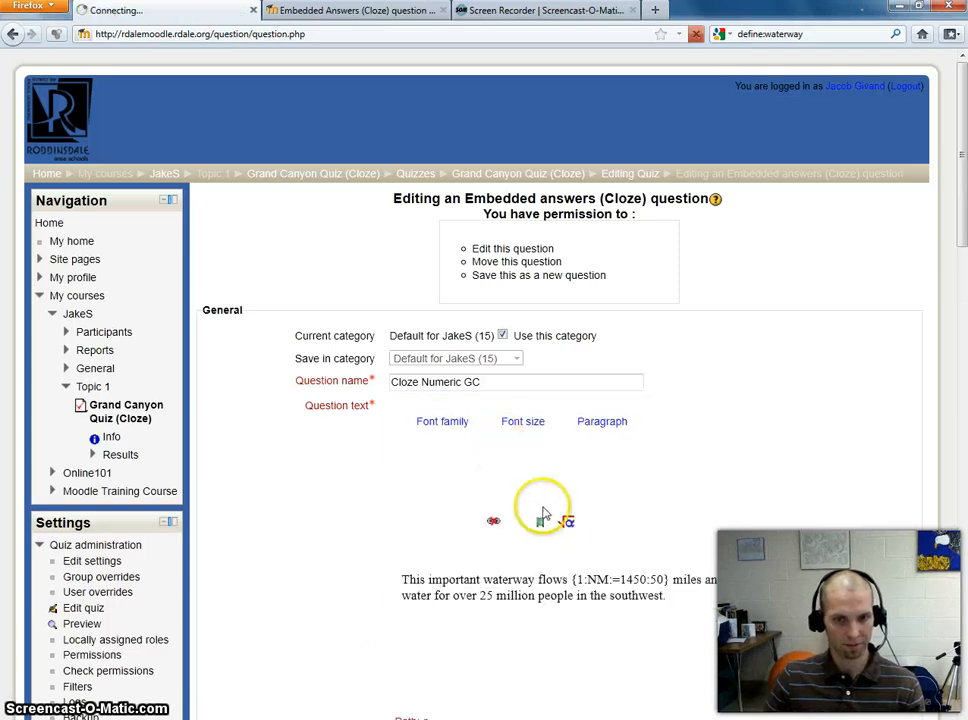
pyautogui.scroll(-2, 573, 590)
pyautogui.scroll(-6, 573, 590)
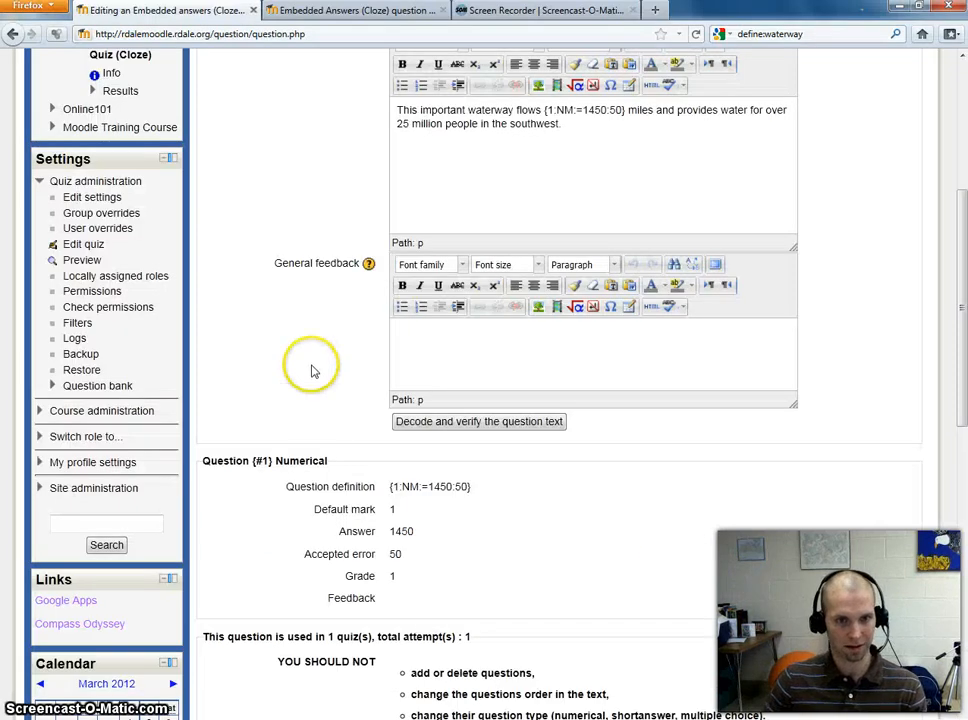
# - Return to the quiz's question list and open the Cloze Combined GC question for editing
pyautogui.scroll(5, 312, 368)
pyautogui.click(18, 36)
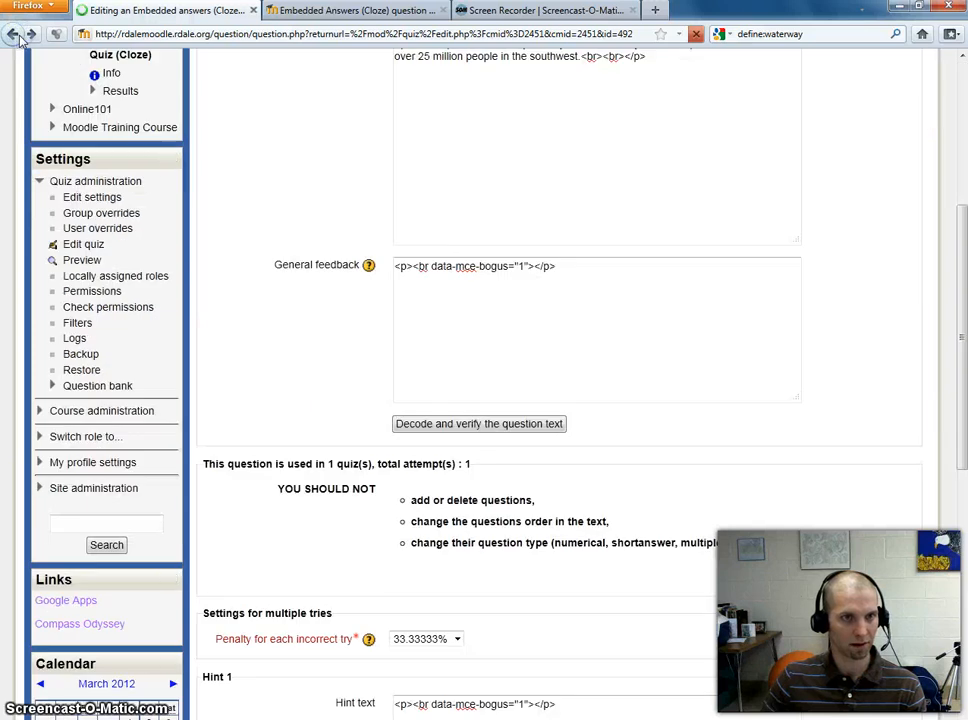
pyautogui.click(15, 35)
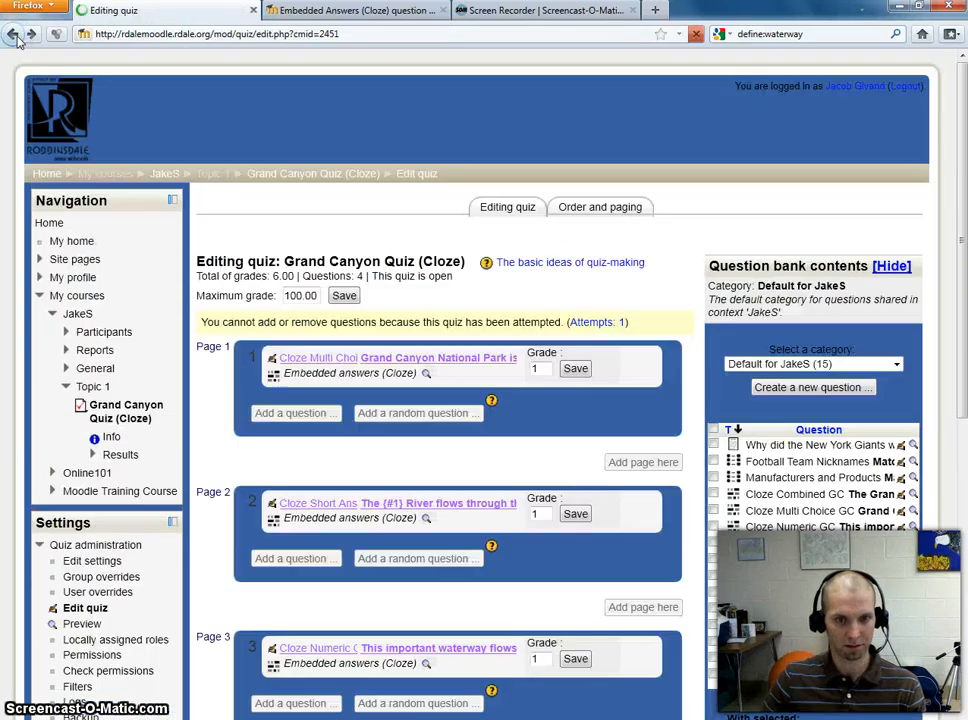
pyautogui.scroll(-3, 512, 568)
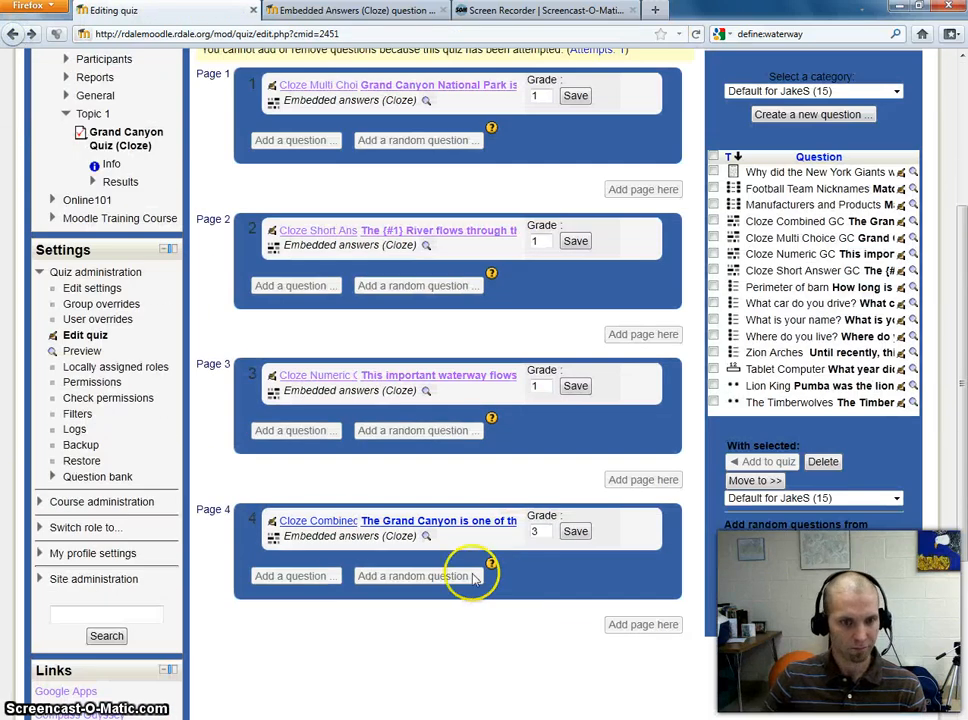
pyautogui.click(376, 524)
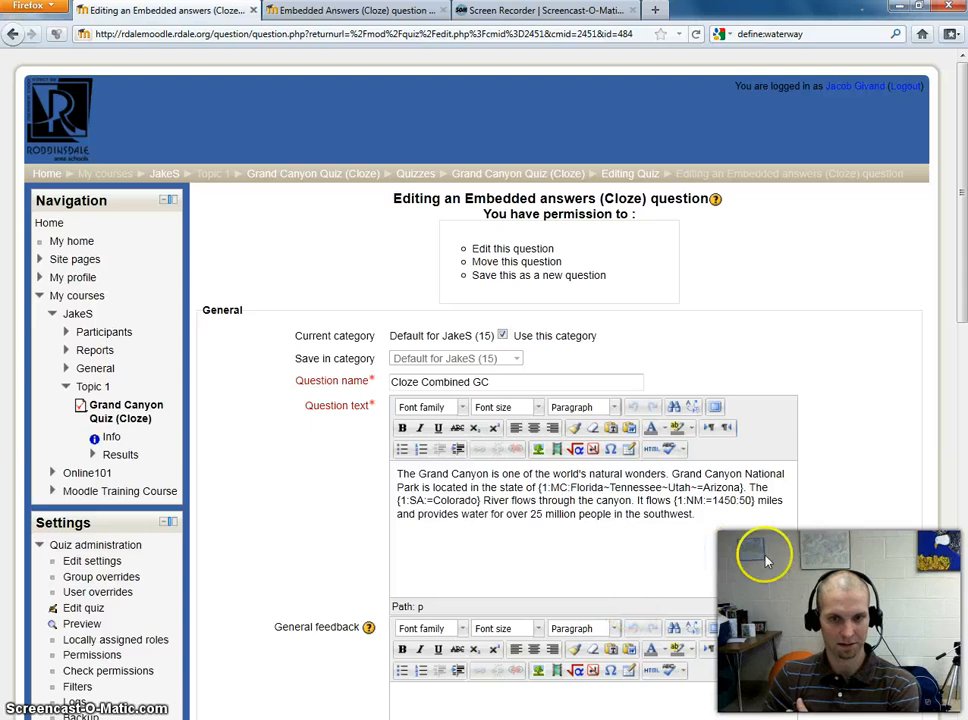
# - Review the Cloze Combined GC question text with its embedded multiple choice, short answer and numerical codes
pyautogui.scroll(-2, 751, 427)
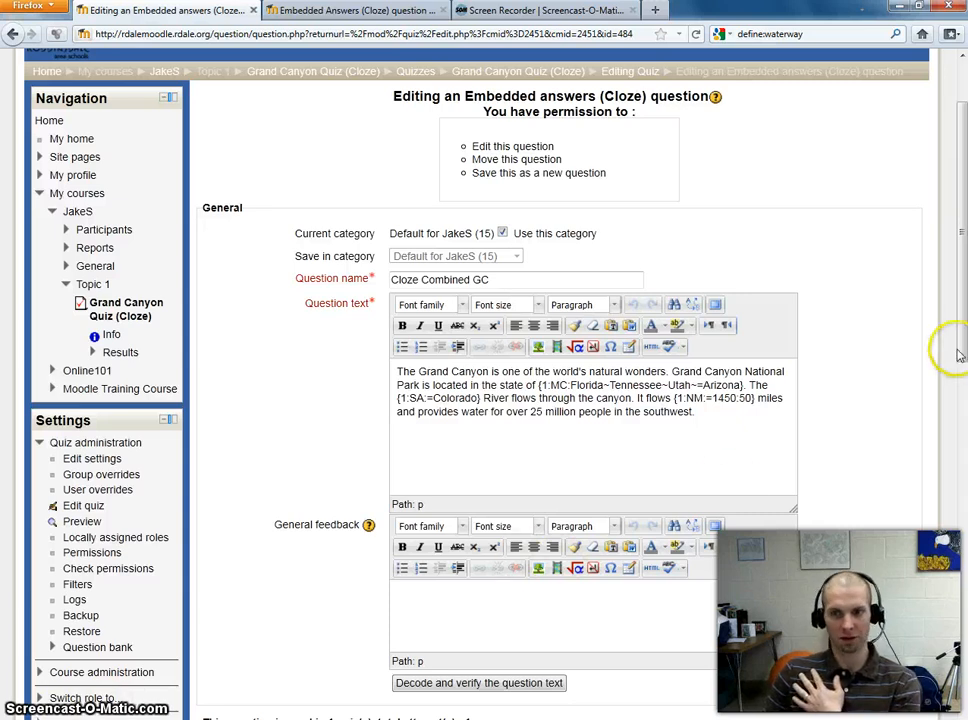
pyautogui.scroll(-3, 962, 345)
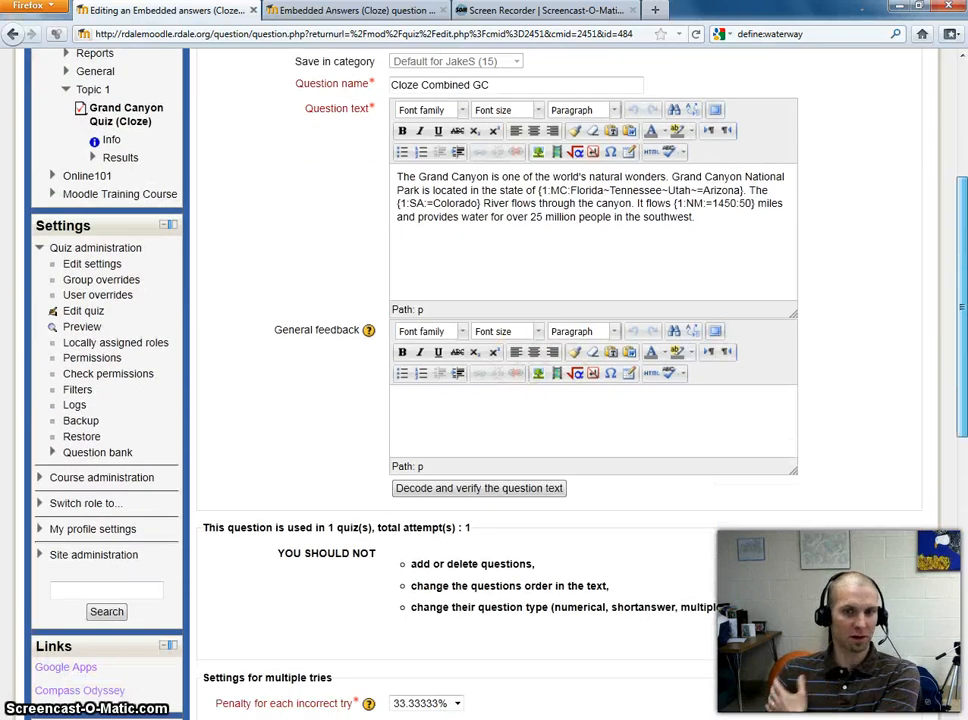
pyautogui.scroll(2, 575, 380)
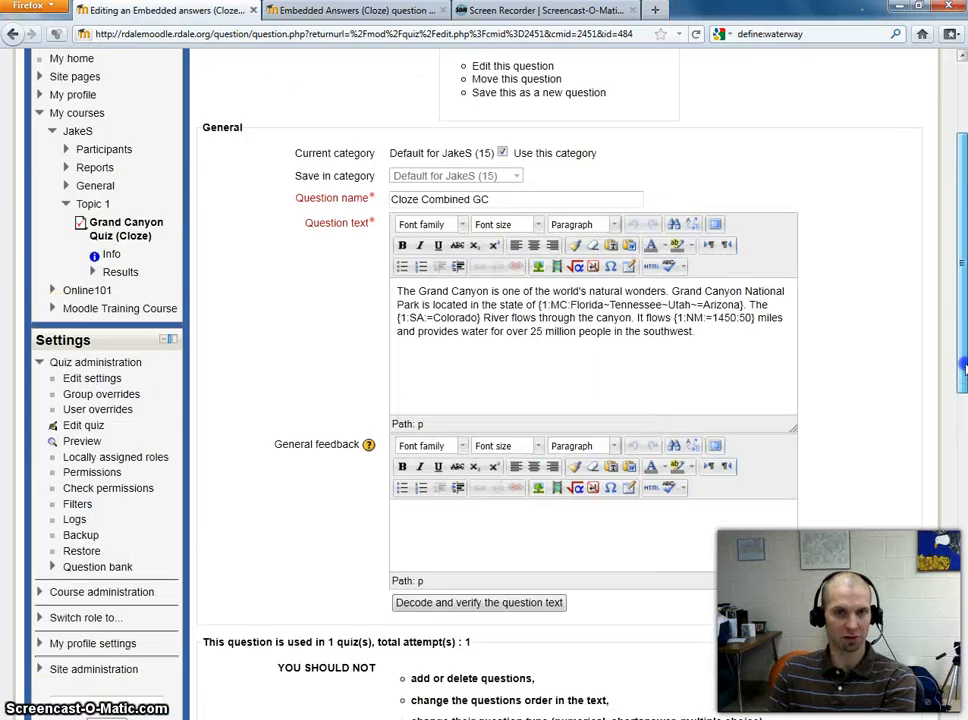
pyautogui.scroll(2, 575, 380)
pyautogui.moveTo(962, 330); pyautogui.dragTo(962, 310)
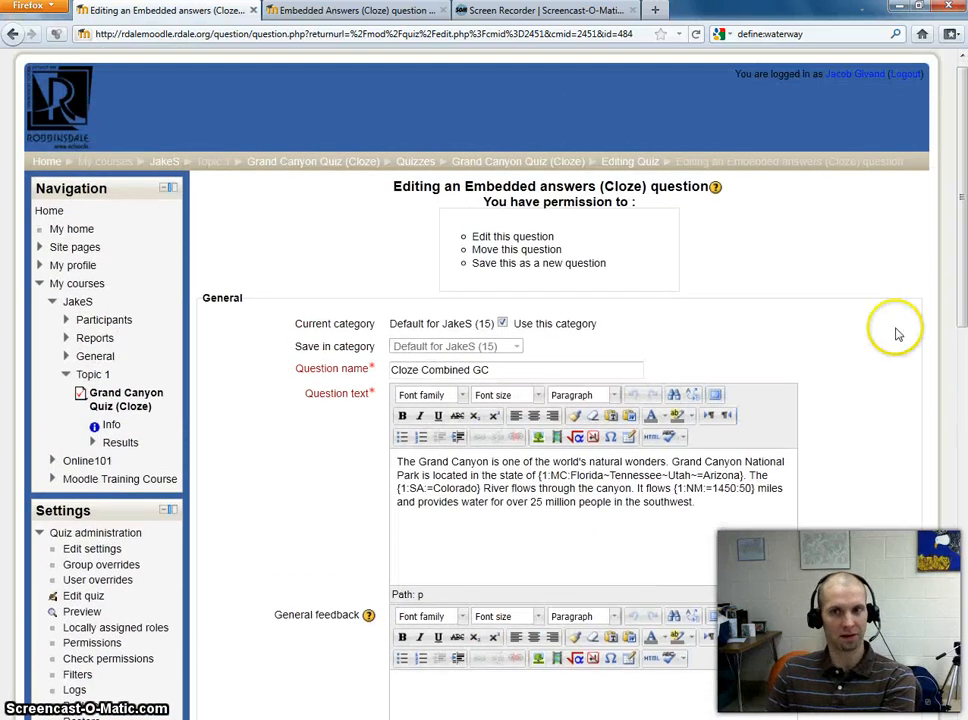
# - Show the Moodle Docs page on the Embedded Answers (Cloze) question type and switch to the Cloze Examples file in Notepad
pyautogui.click(322, 10)
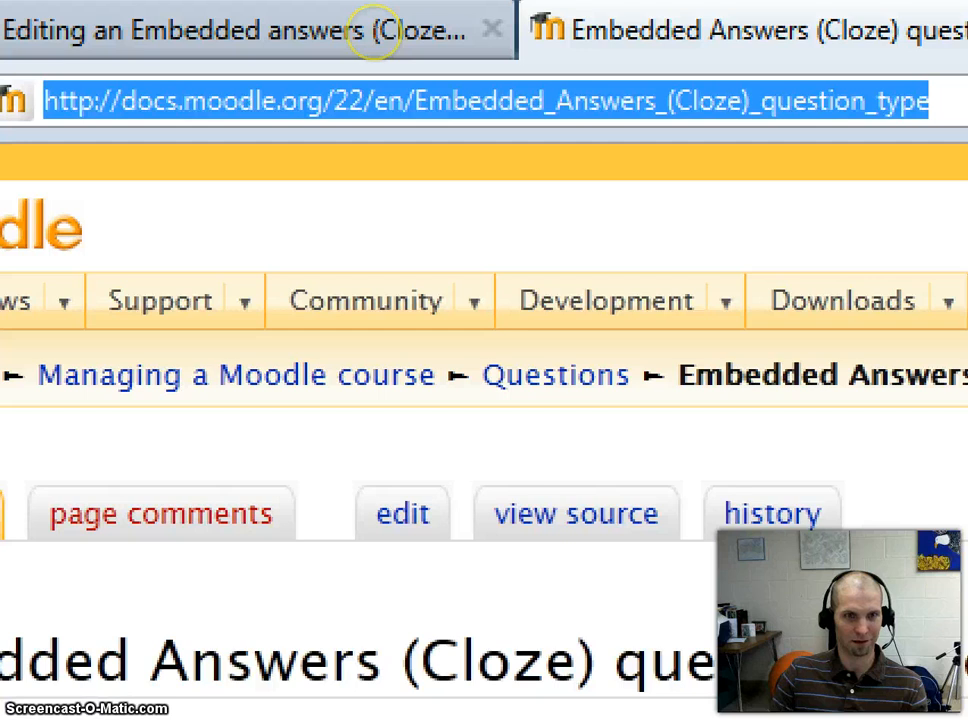
pyautogui.click(341, 68)
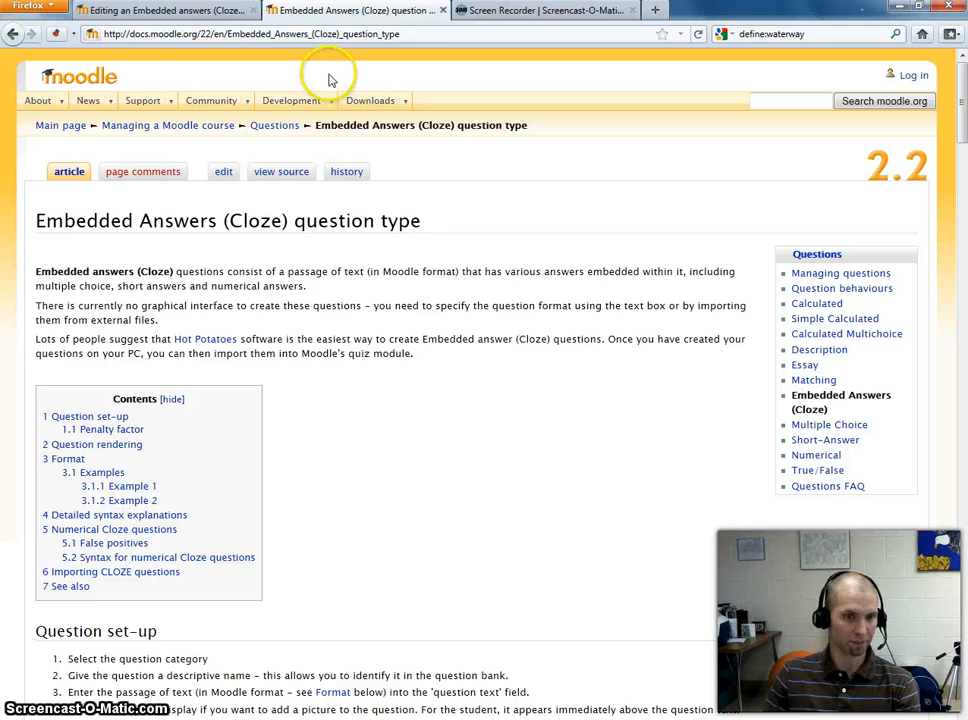
pyautogui.hotkey('alt', 'Tab')
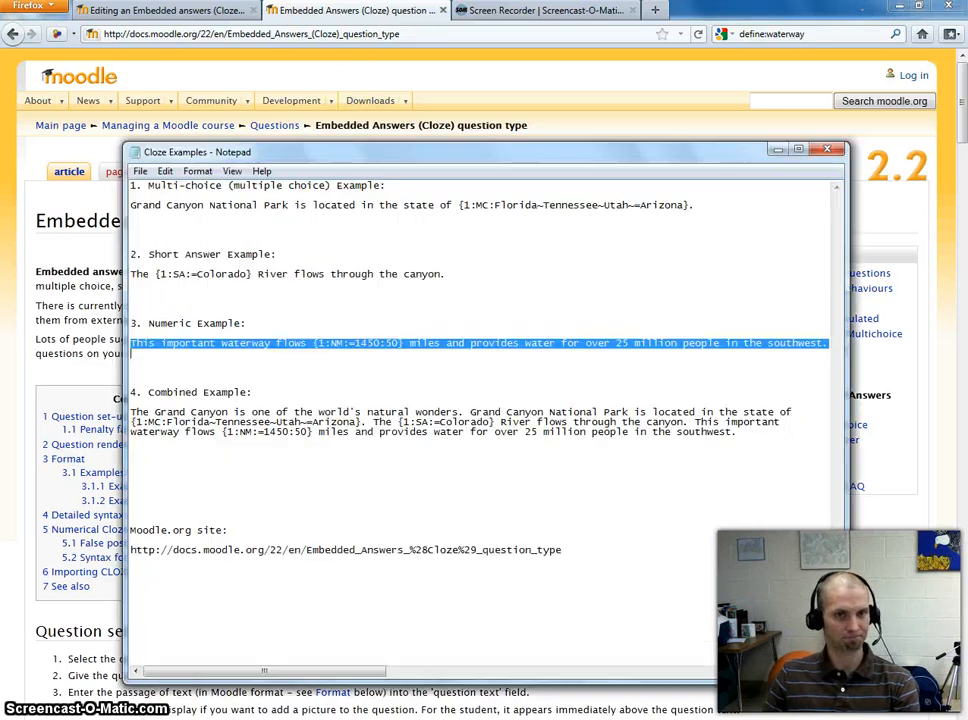
pyautogui.click(344, 516)
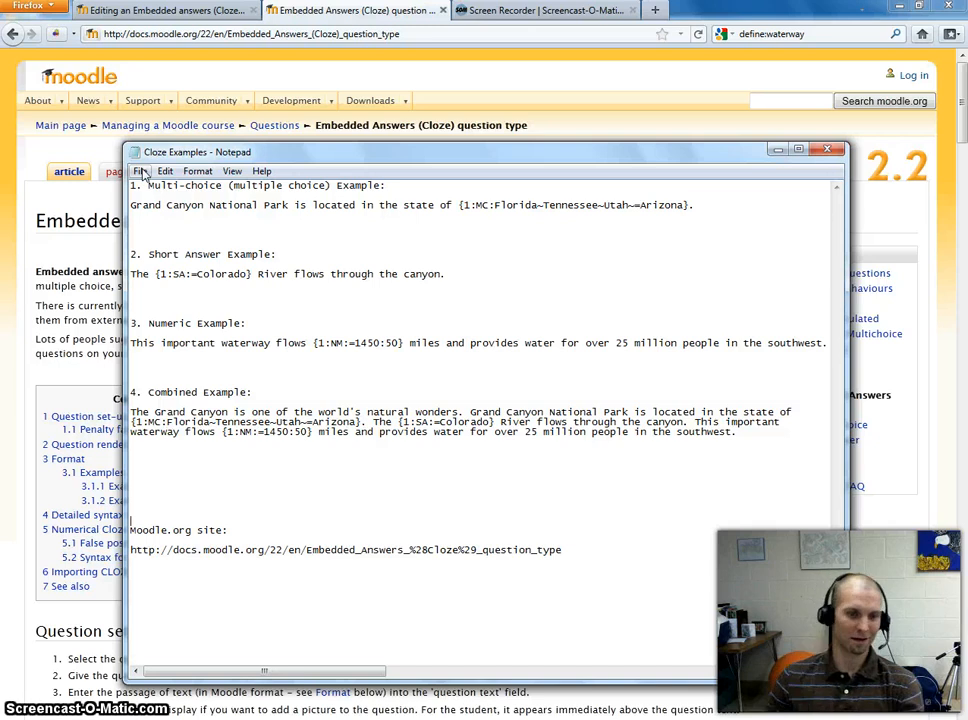
pyautogui.click(188, 718)
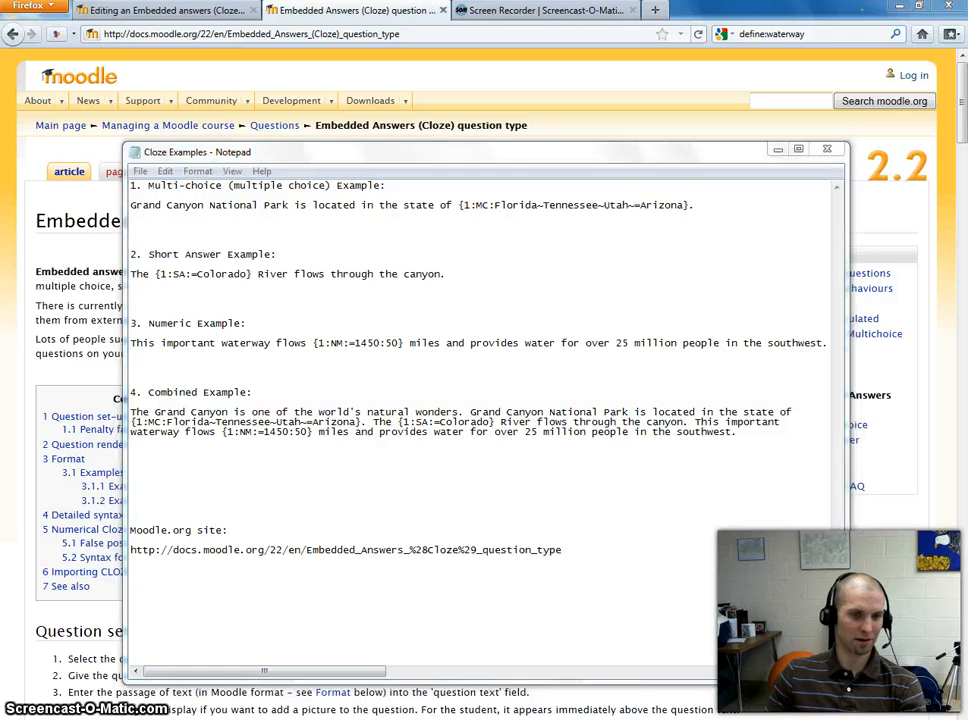